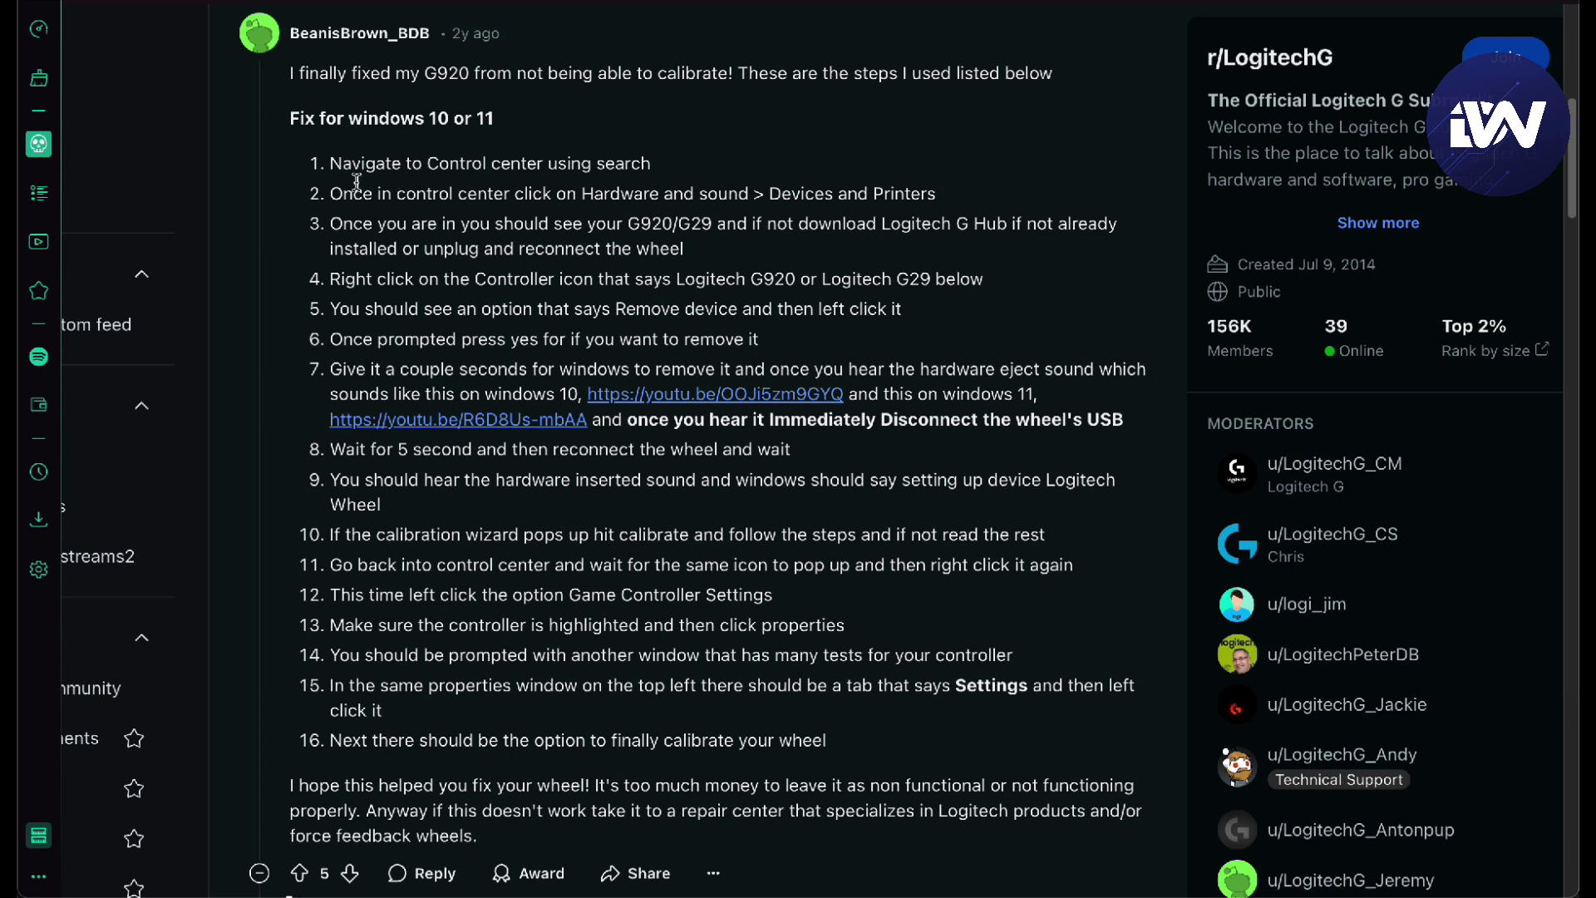
Step: Highlight step 1 about opening Control center, then clear the selection
{"action": "left_click_drag", "start_coordinate": [329, 163], "coordinate": [714, 168]}
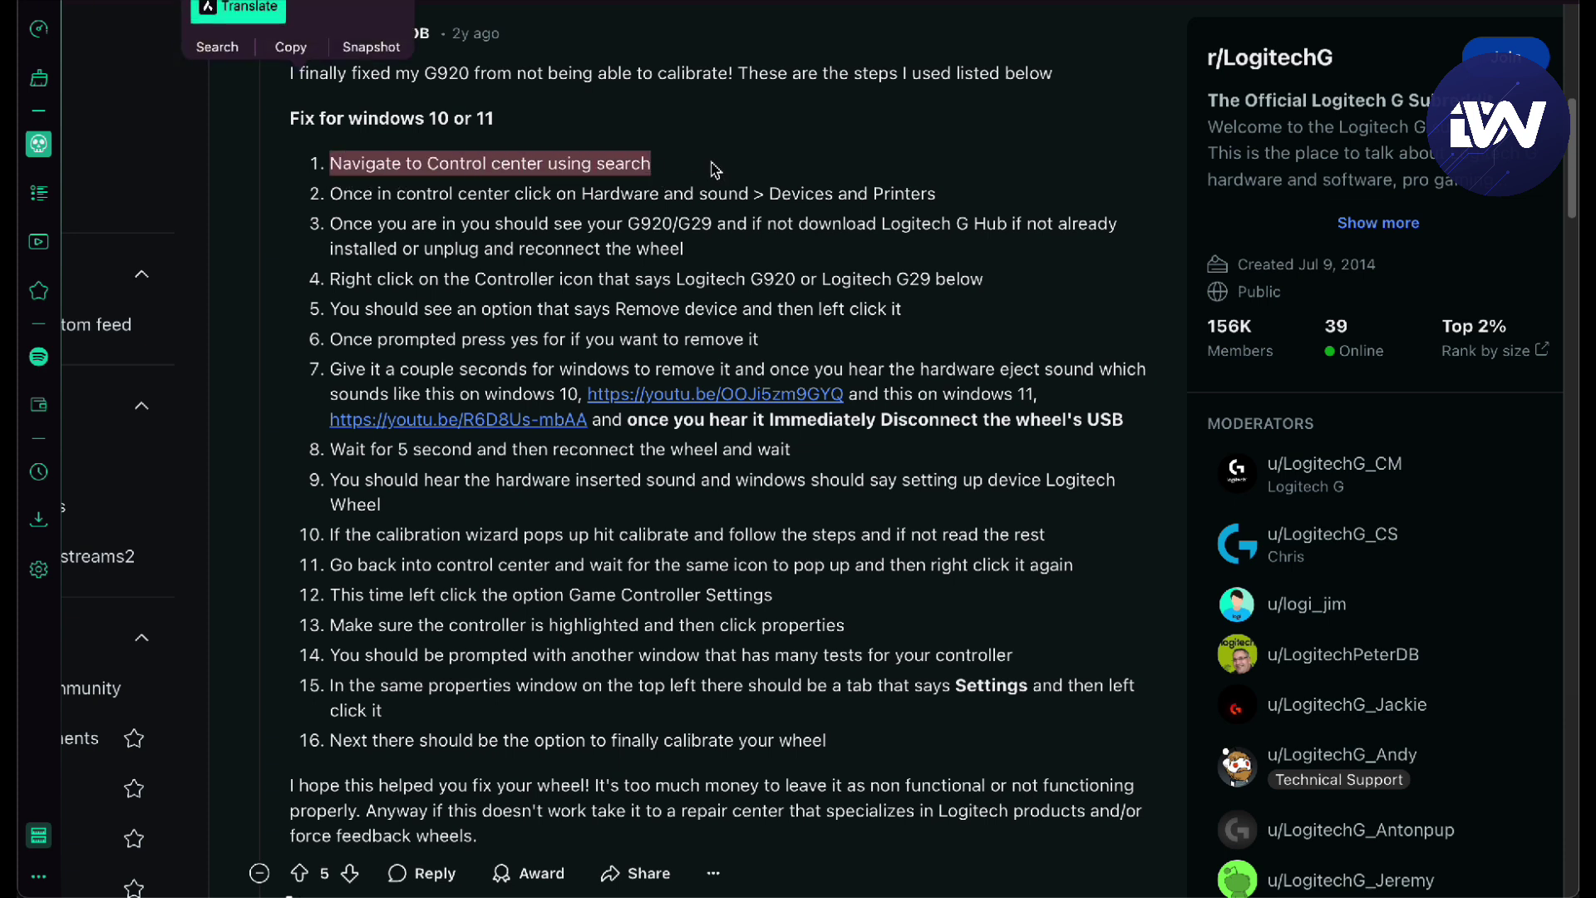
{"action": "left_click", "coordinate": [713, 168]}
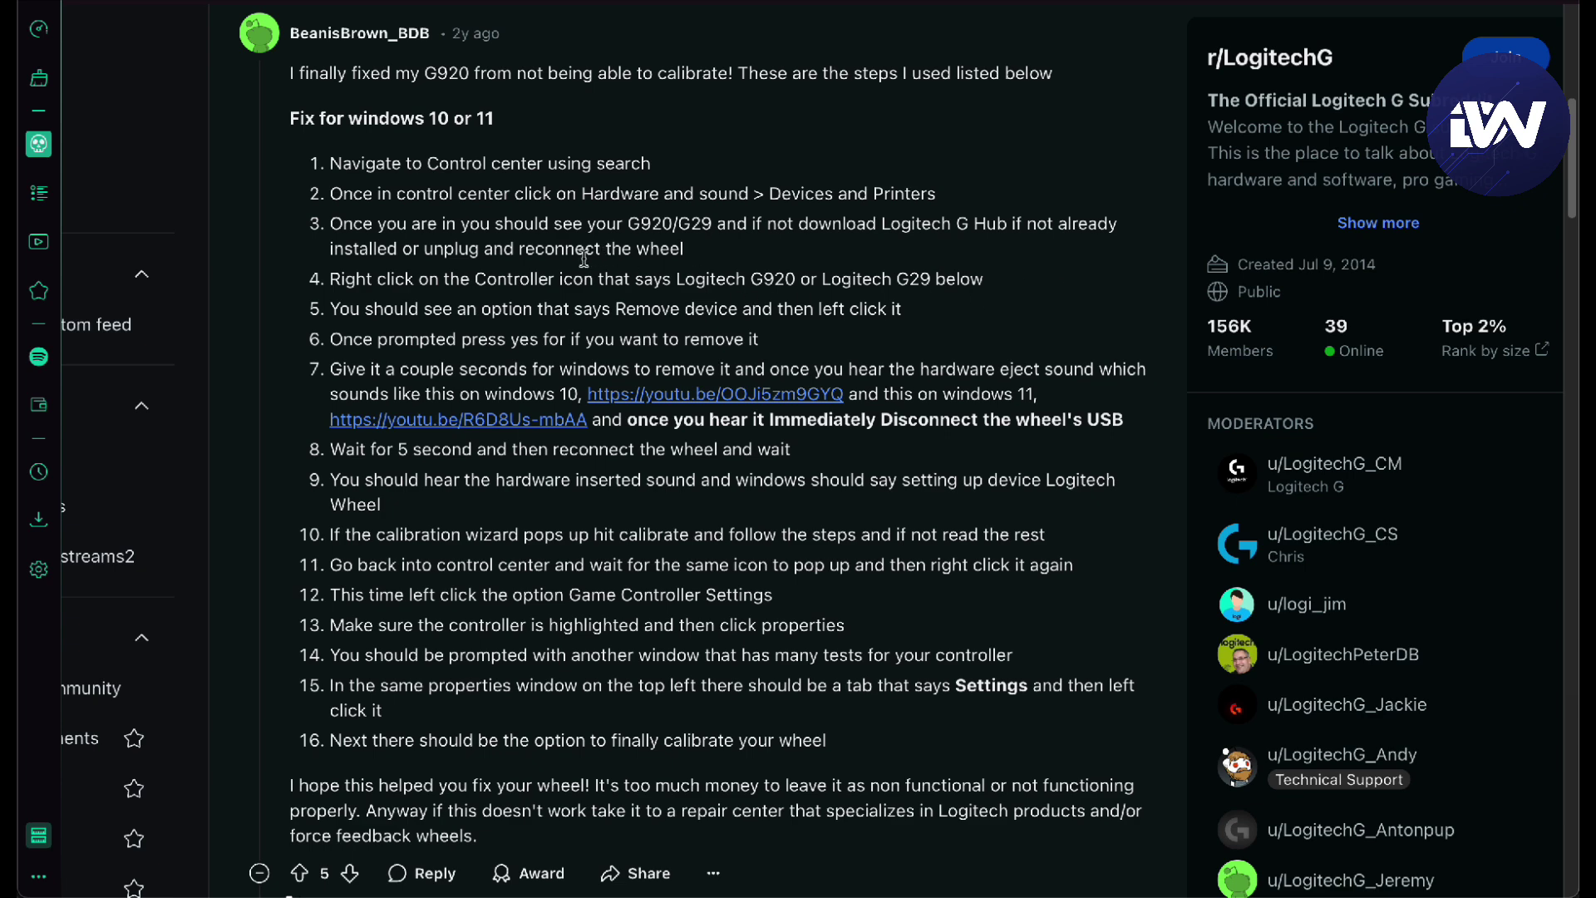
{"action": "scroll", "coordinate": [595, 256], "scroll_direction": "down", "scroll_amount": 1}
{"action": "scroll", "coordinate": [595, 256], "scroll_direction": "down", "scroll_amount": 1}
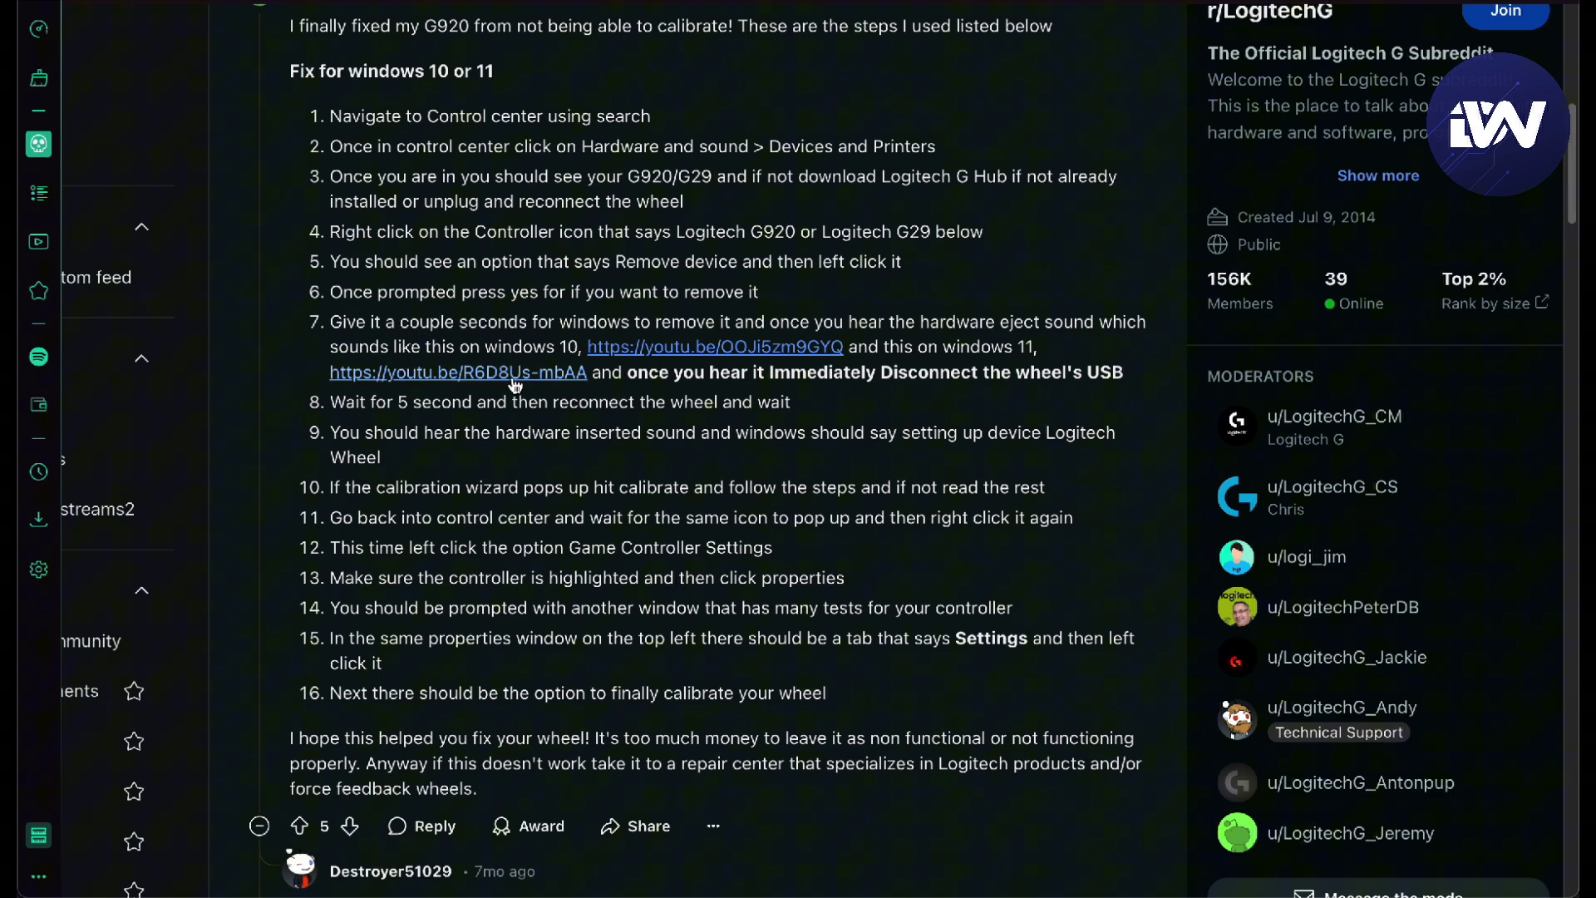
{"action": "scroll", "coordinate": [717, 550], "scroll_direction": "down", "scroll_amount": 1}
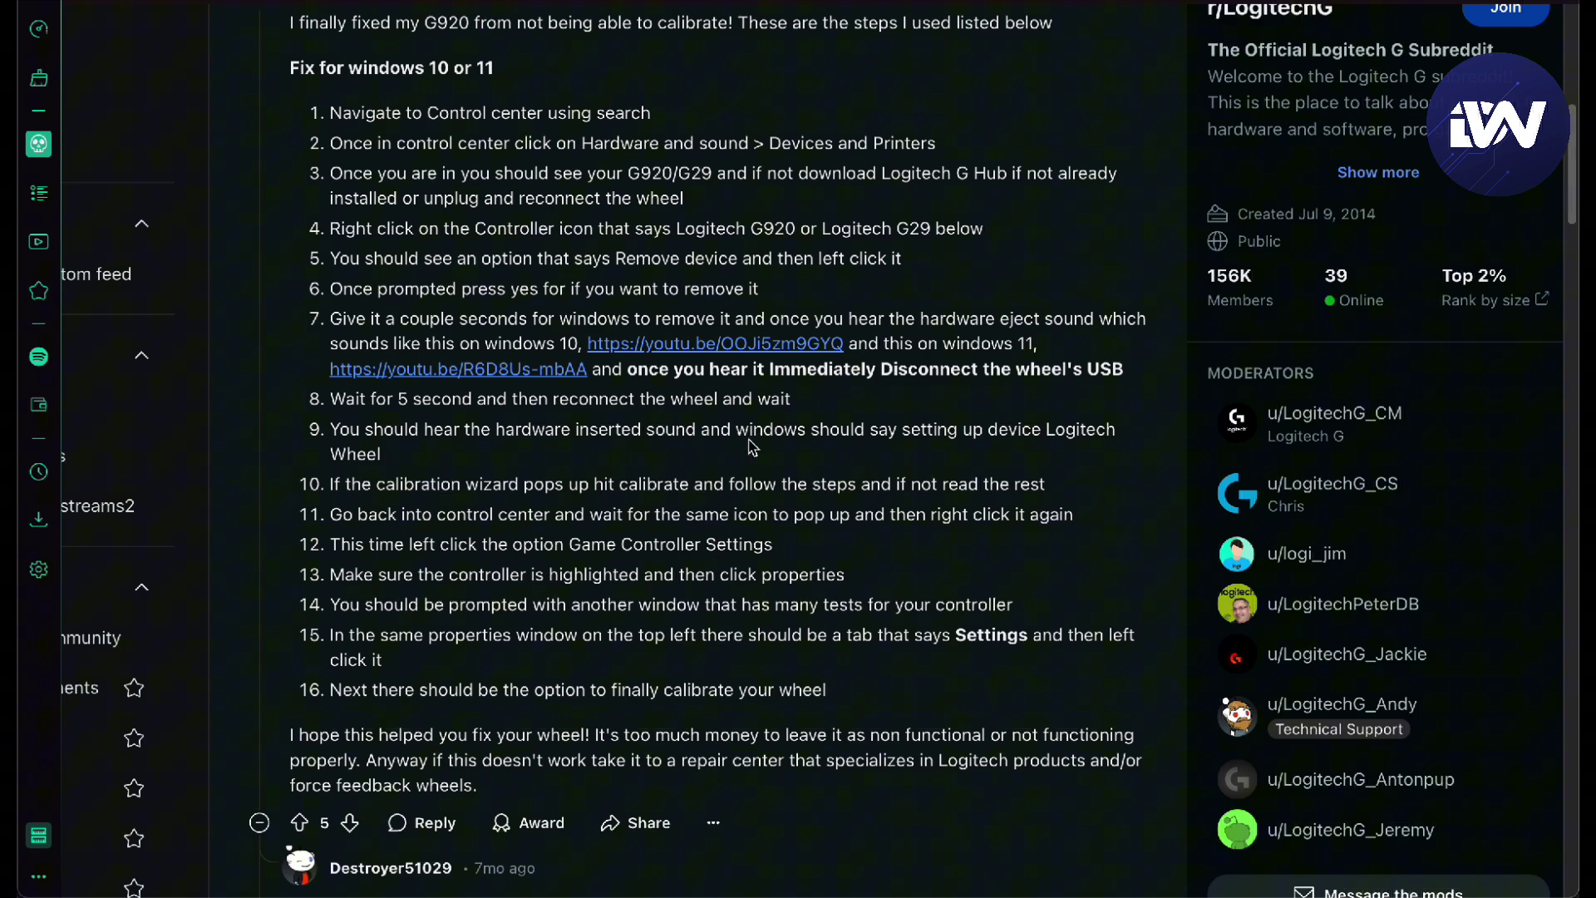
{"action": "scroll", "coordinate": [873, 471], "scroll_direction": "down", "scroll_amount": 1}
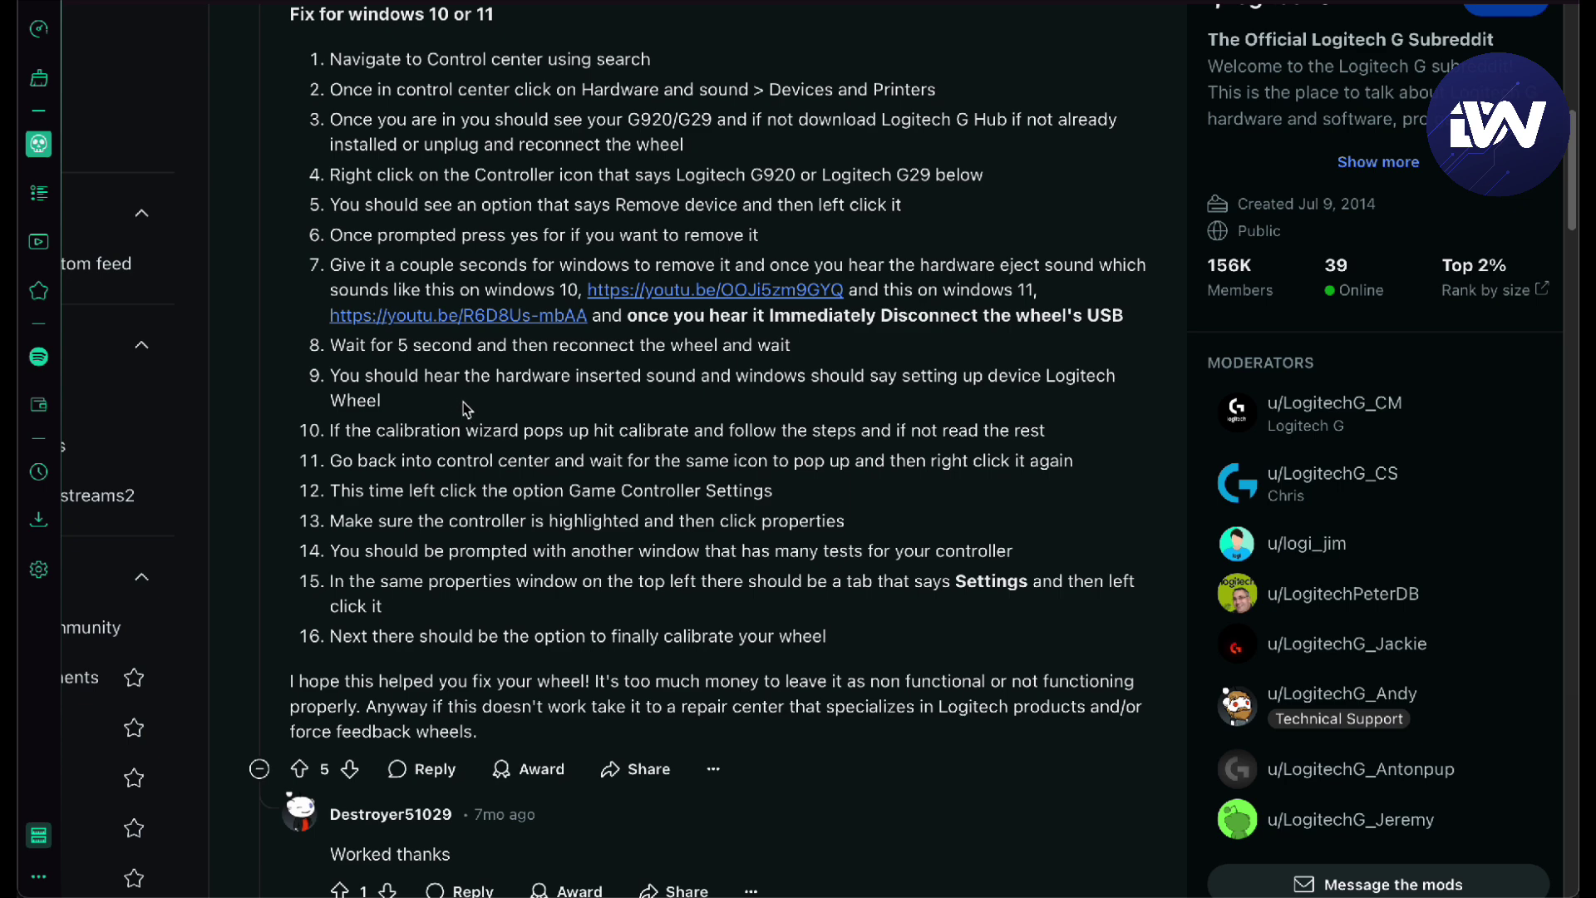
{"action": "scroll", "coordinate": [511, 394], "scroll_direction": "down", "scroll_amount": 1}
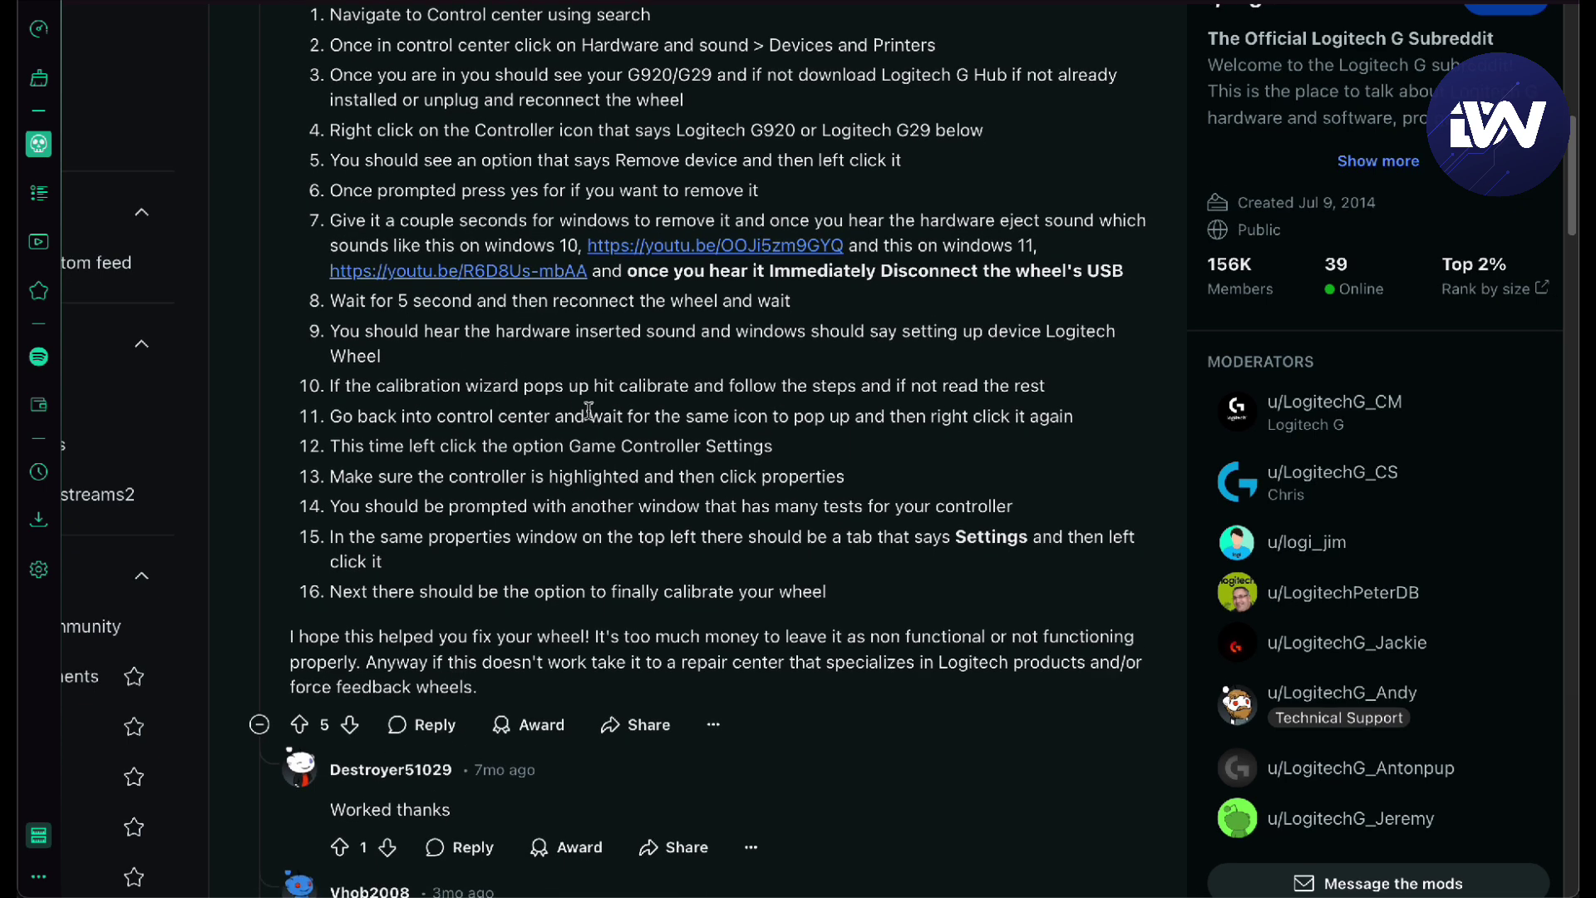
{"action": "scroll", "coordinate": [592, 430], "scroll_direction": "down", "scroll_amount": 1}
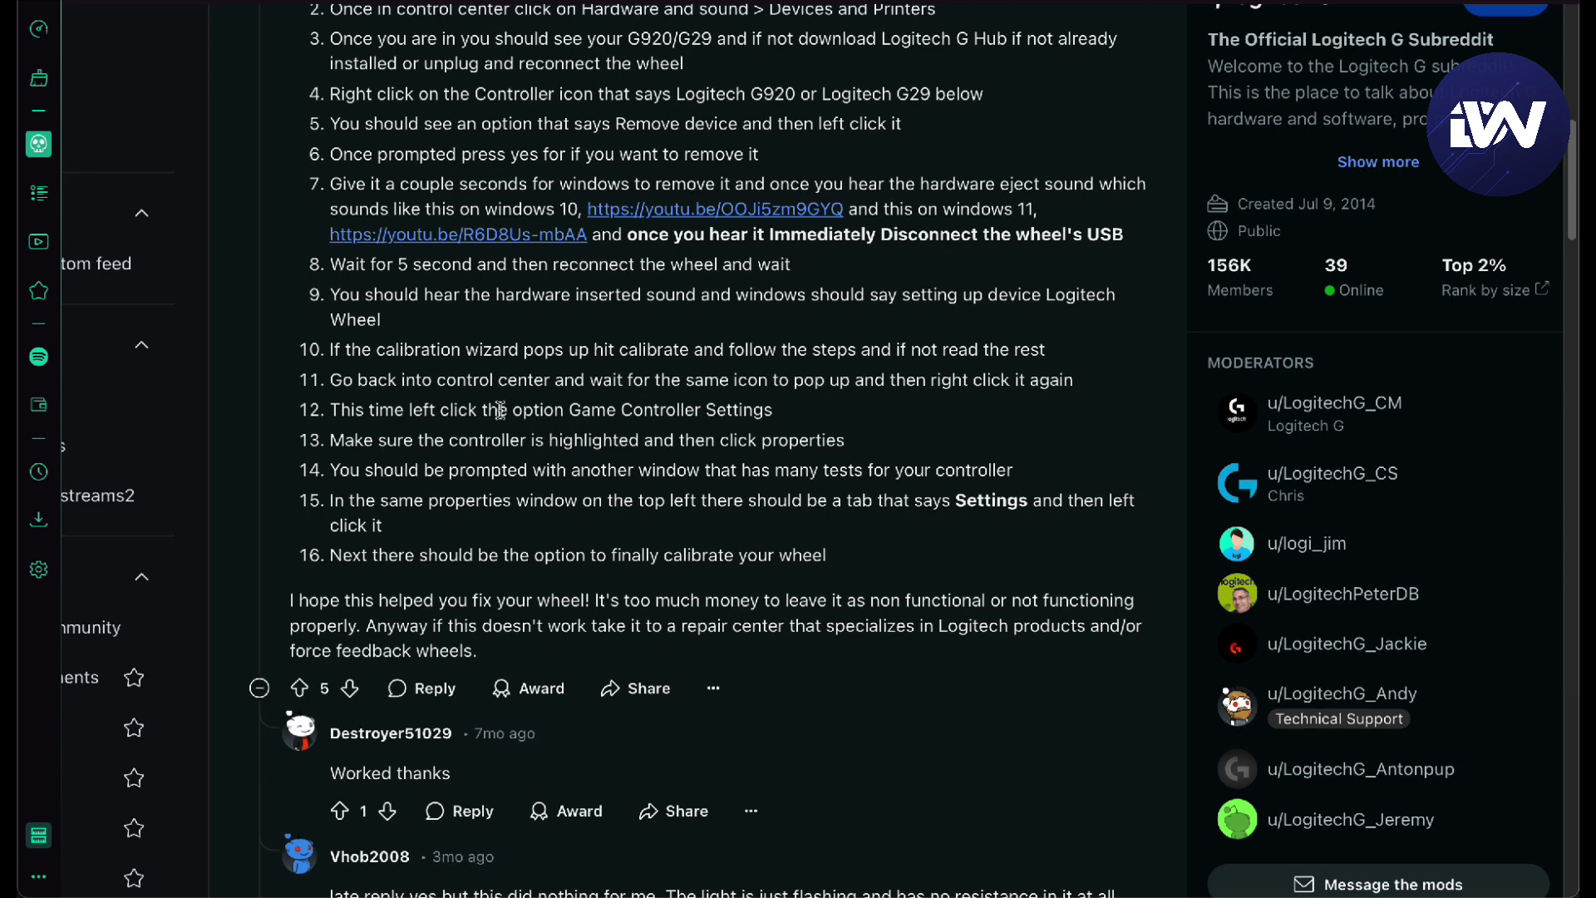
{"action": "scroll", "coordinate": [501, 411], "scroll_direction": "down", "scroll_amount": 1}
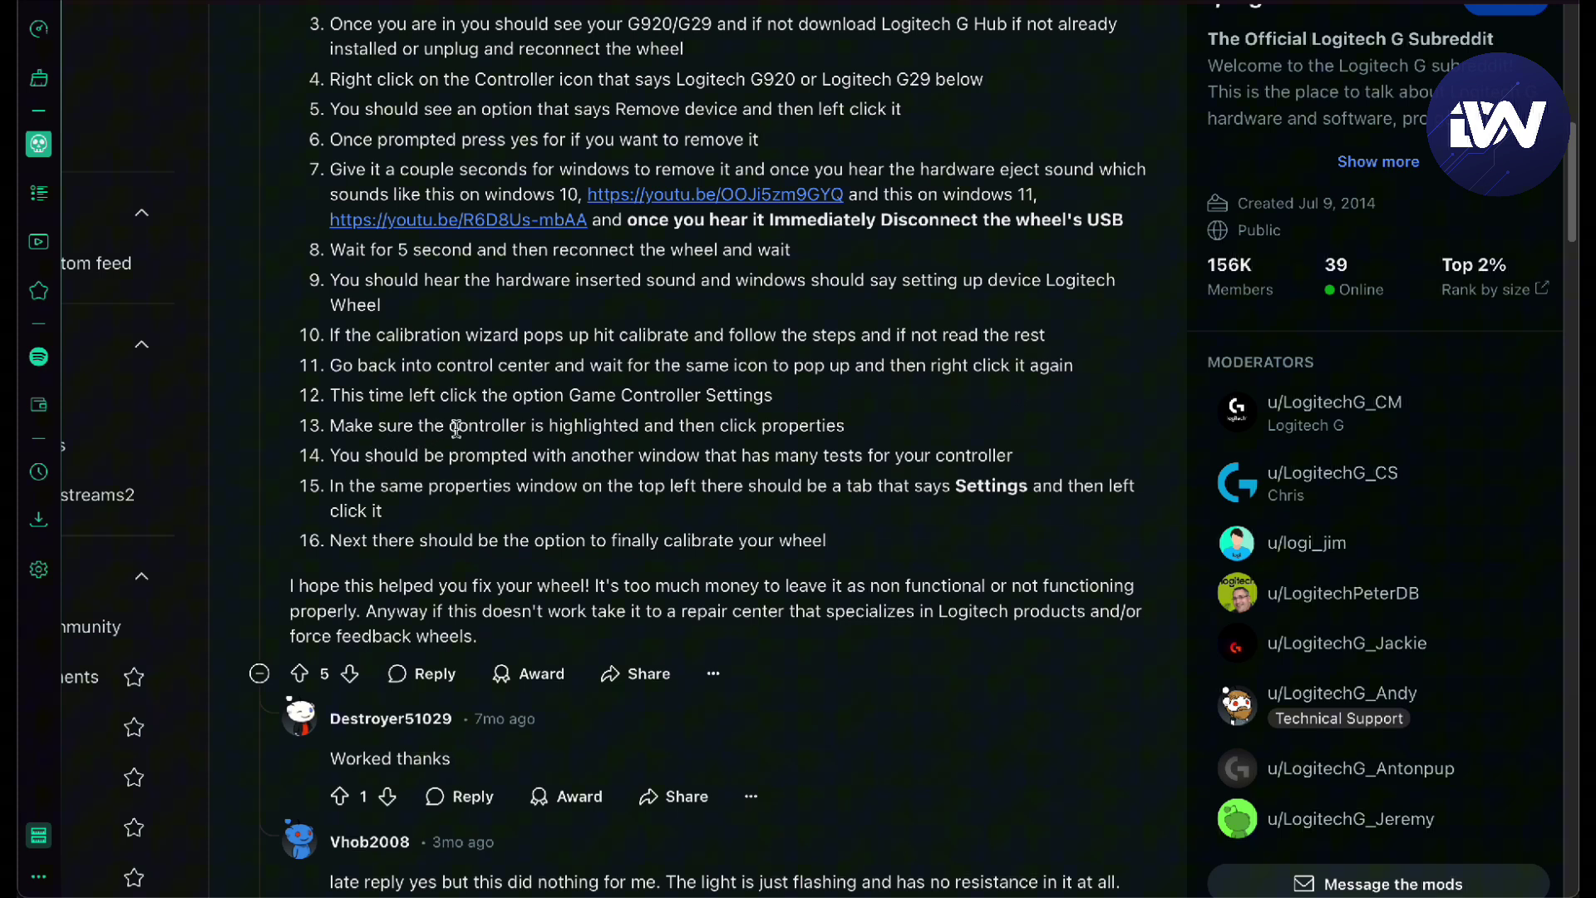
Step: Select the phrase 'option Game Controller Settings' in step 12
{"action": "left_click_drag", "start_coordinate": [511, 395], "coordinate": [776, 397]}
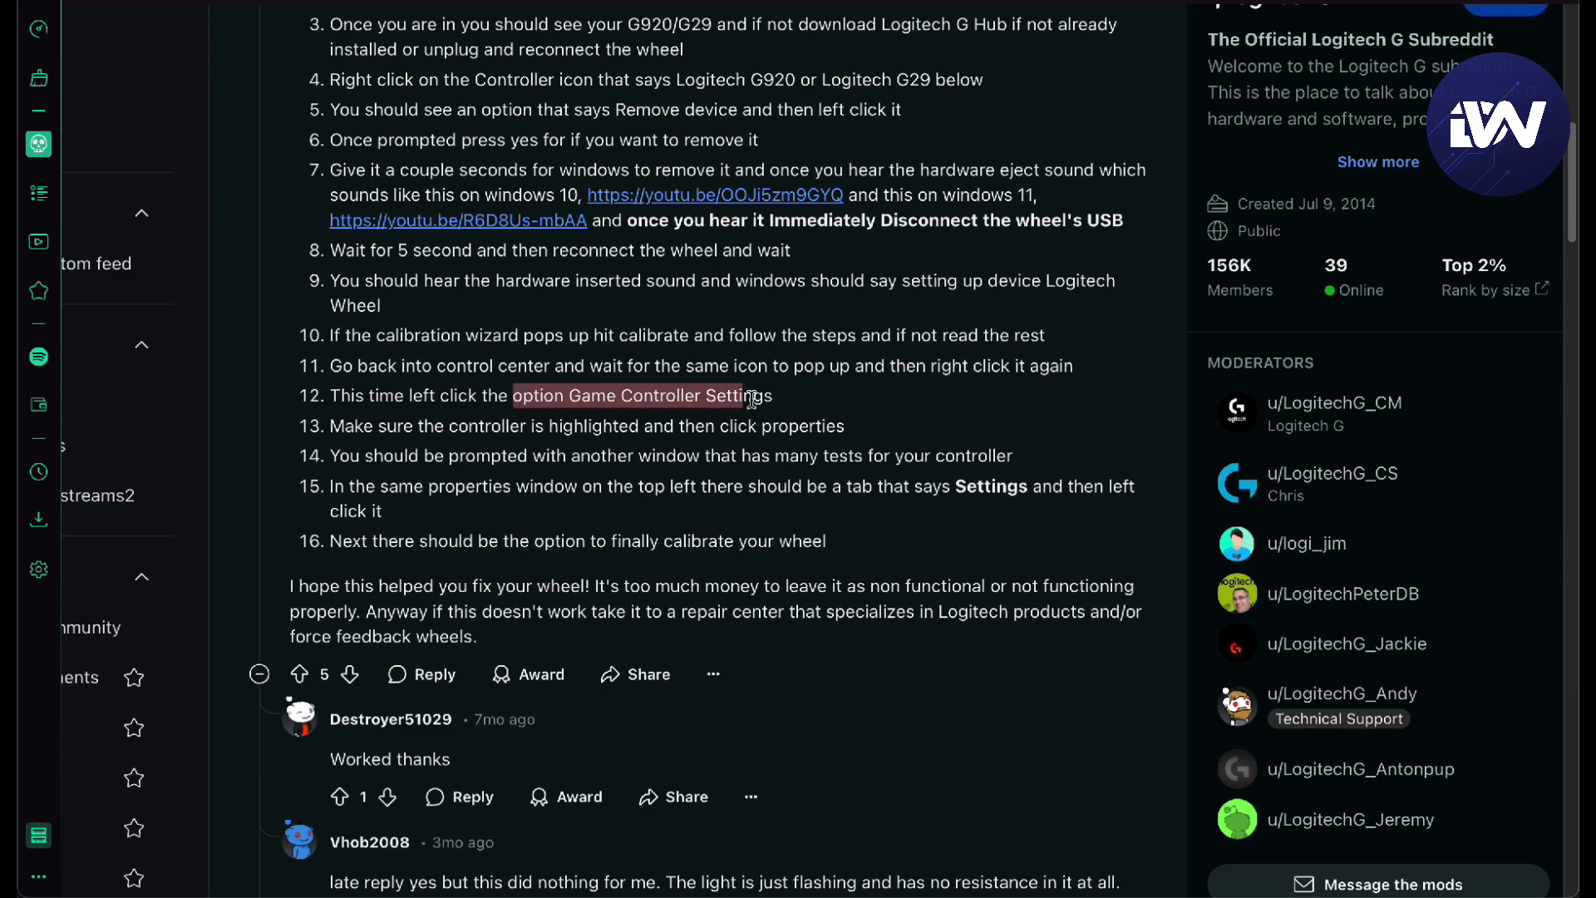